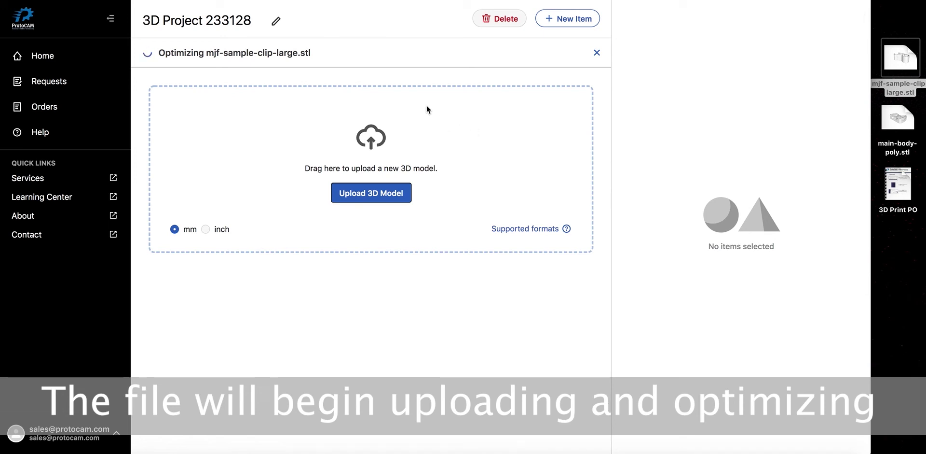
# Step: Rename the project title to 'Project Alpha'
pyautogui.click(221, 18)
pyautogui.tripleClick(222, 18)
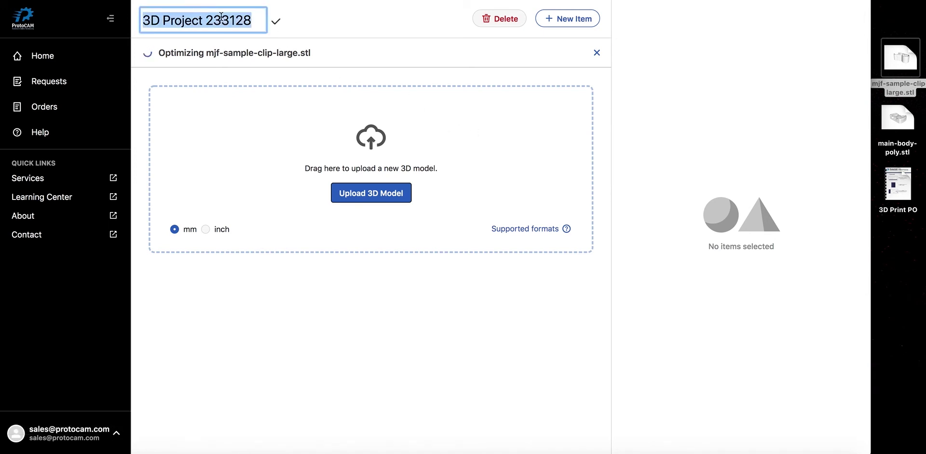
pyautogui.write('Proj')
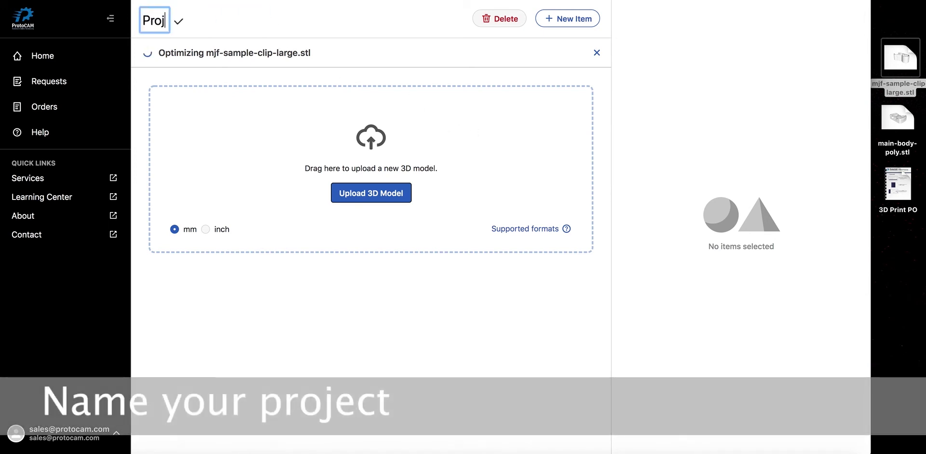
pyautogui.write('ect Alpha')
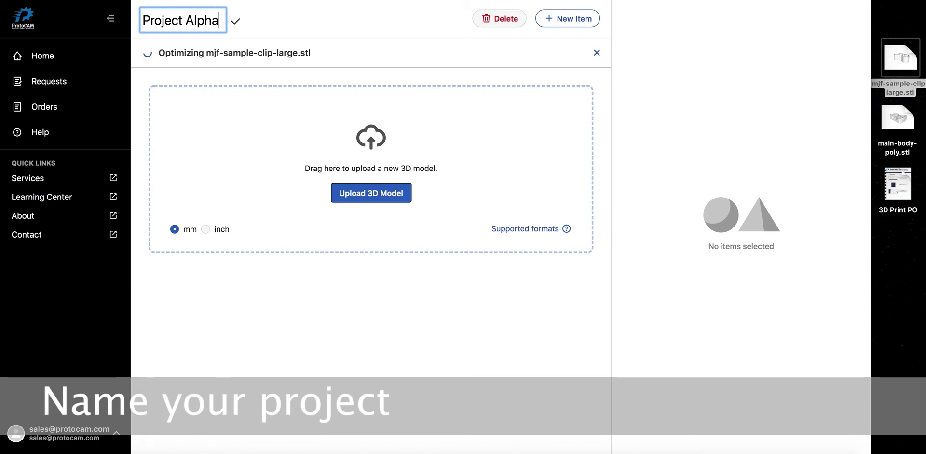
pyautogui.press('Return')
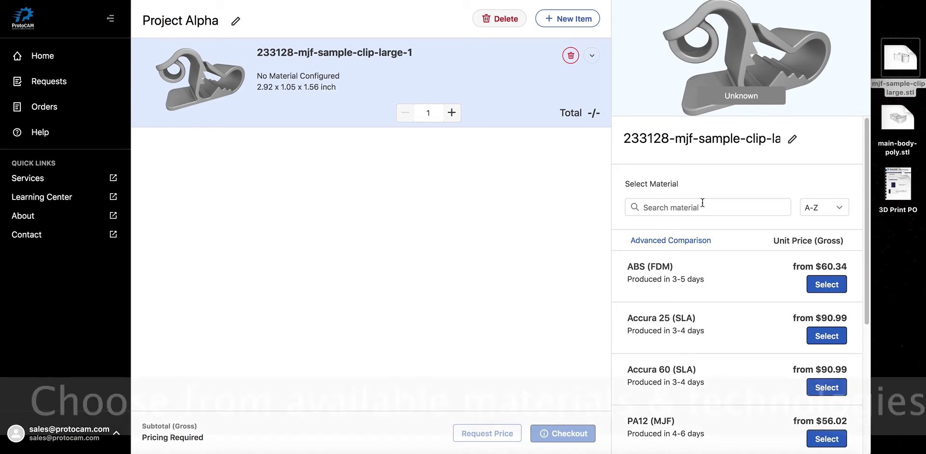
# Step: Set the clip part to Accura 60 (SLA) with Standard post-processing at $90.99
pyautogui.moveTo(868, 241); pyautogui.dragTo(861, 204)
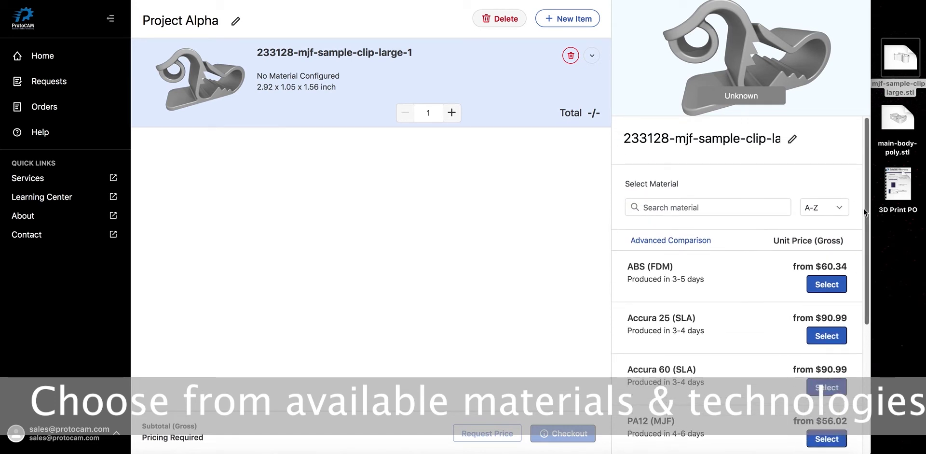
pyautogui.click(838, 387)
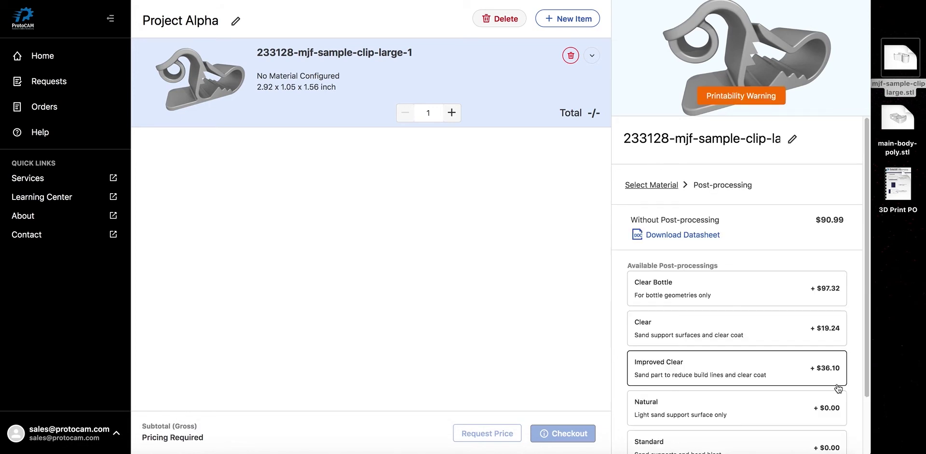
pyautogui.moveTo(870, 260); pyautogui.dragTo(861, 328)
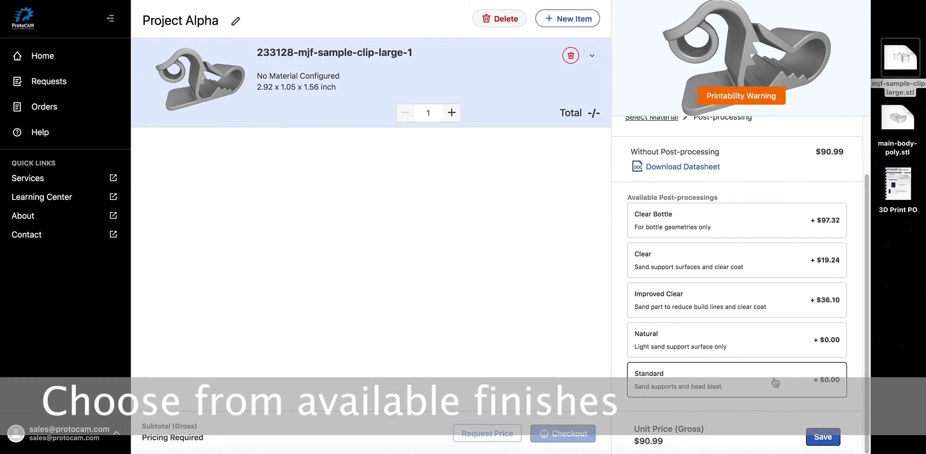
pyautogui.click(822, 440)
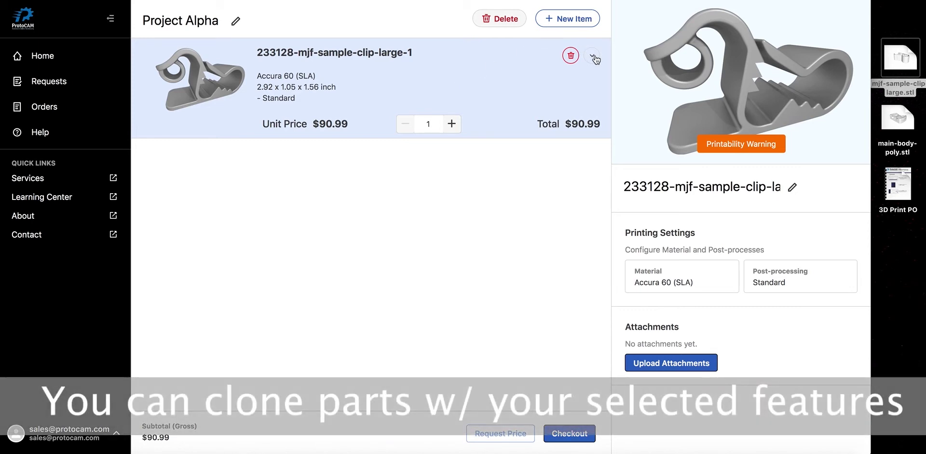
# Step: Clone the clip item and make the copy PA12 (MJF) with Dye Black finish at $57.70
pyautogui.click(592, 55)
pyautogui.click(569, 99)
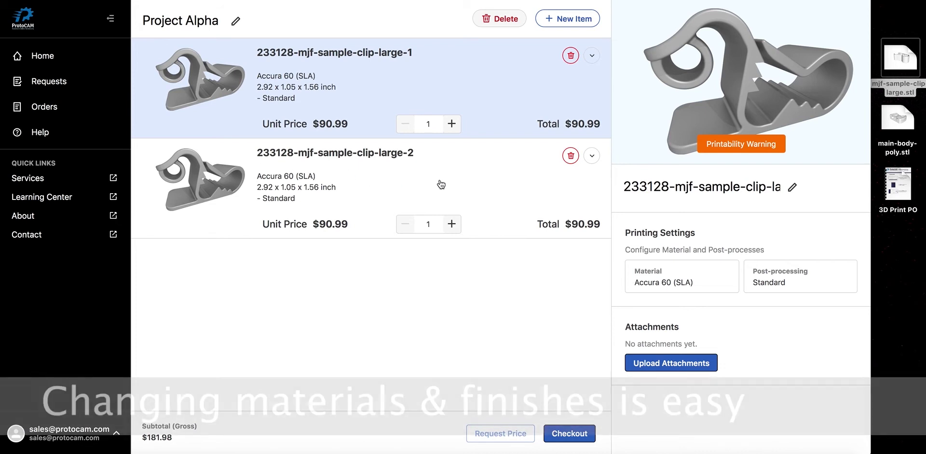
pyautogui.click(440, 185)
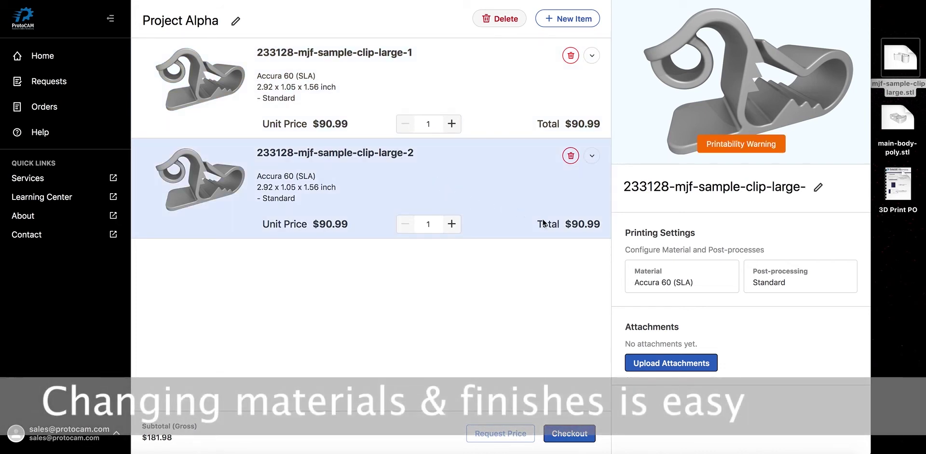
pyautogui.click(664, 274)
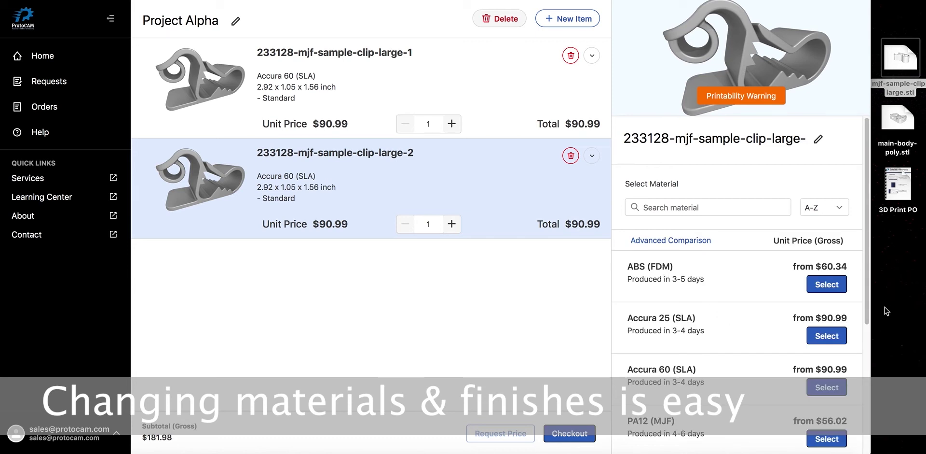
pyautogui.scroll(-3, 839, 347)
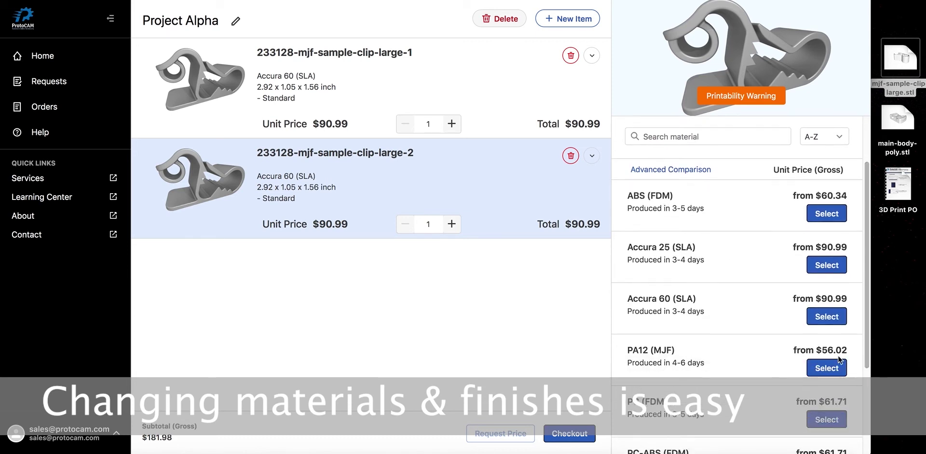
pyautogui.click(827, 368)
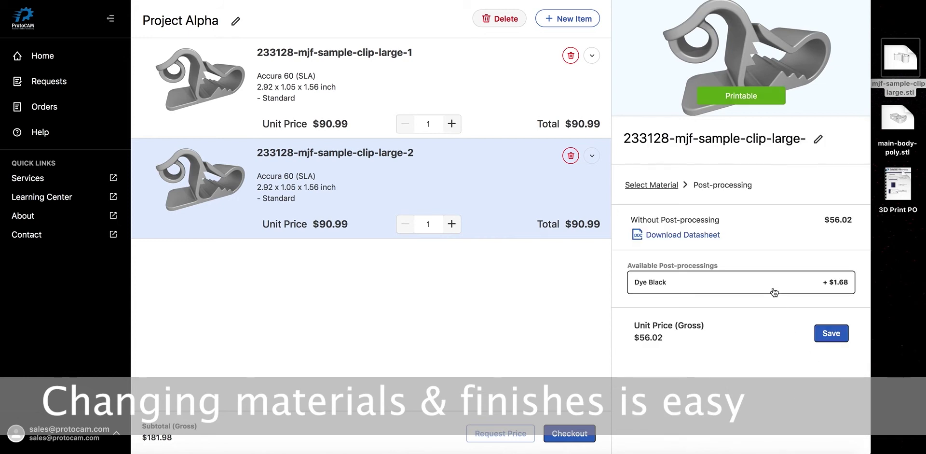
pyautogui.click(776, 290)
pyautogui.click(832, 333)
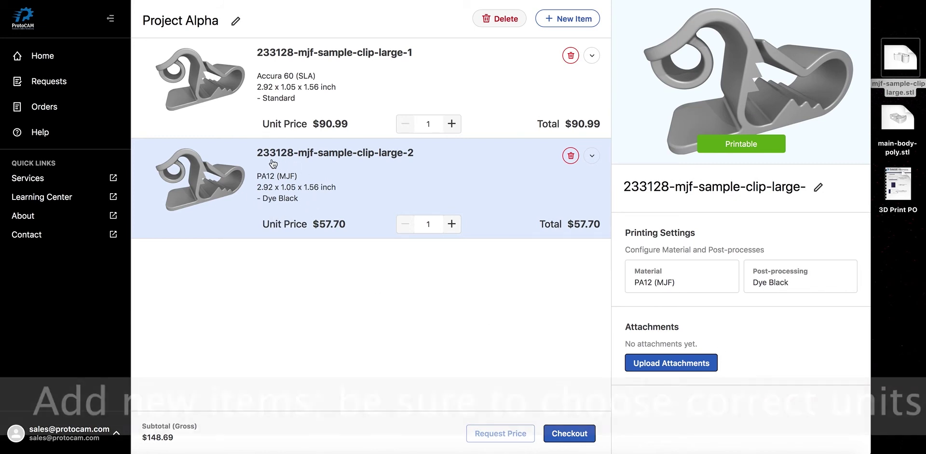
# Step: Upload main-body-poly.stl as a new item, using inches as the unit
pyautogui.click(568, 19)
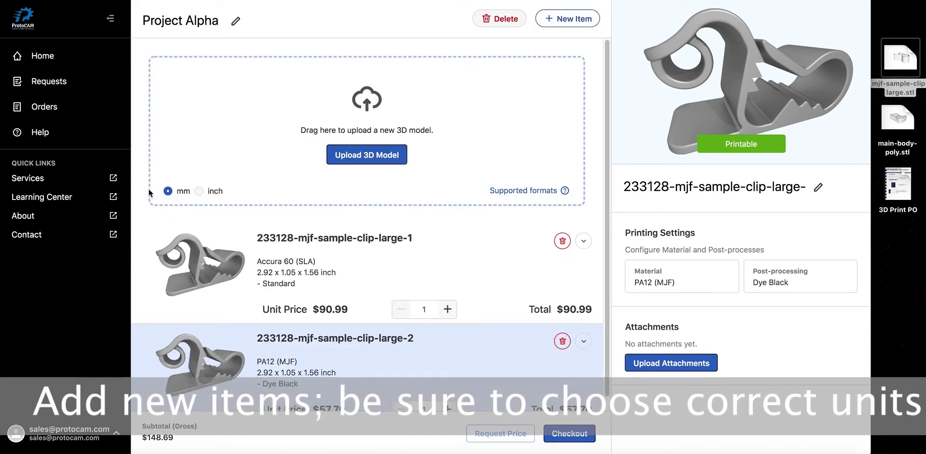
pyautogui.click(199, 190)
pyautogui.moveTo(898, 118); pyautogui.dragTo(394, 113)
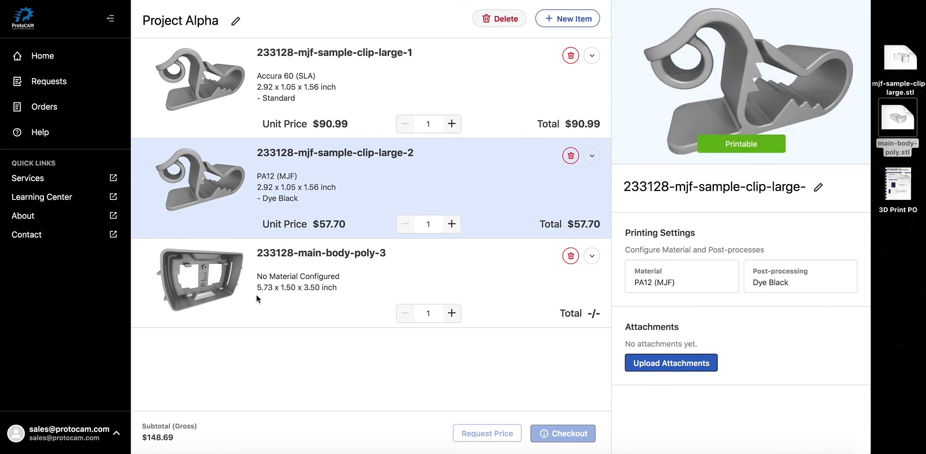
# Step: Delete the main-body-poly item and copy item 1's Accura 60 Standard settings to the second clip
pyautogui.click(571, 258)
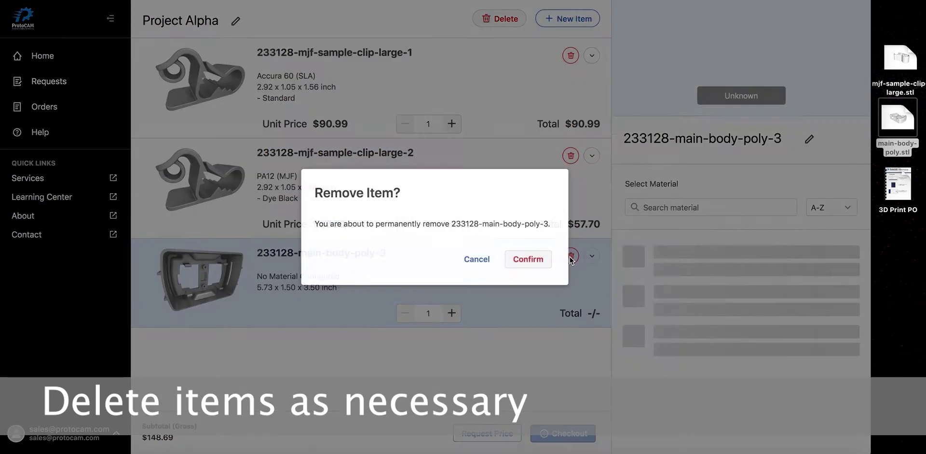
pyautogui.click(533, 258)
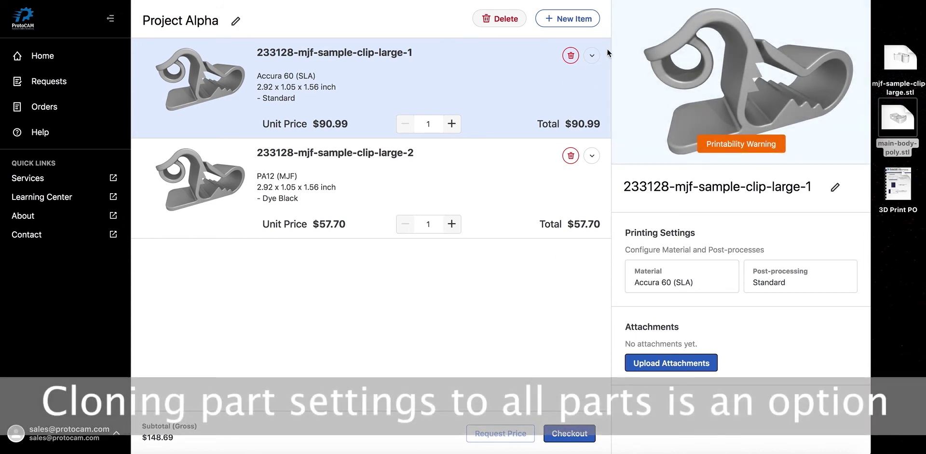
pyautogui.click(592, 56)
pyautogui.click(575, 116)
pyautogui.click(516, 267)
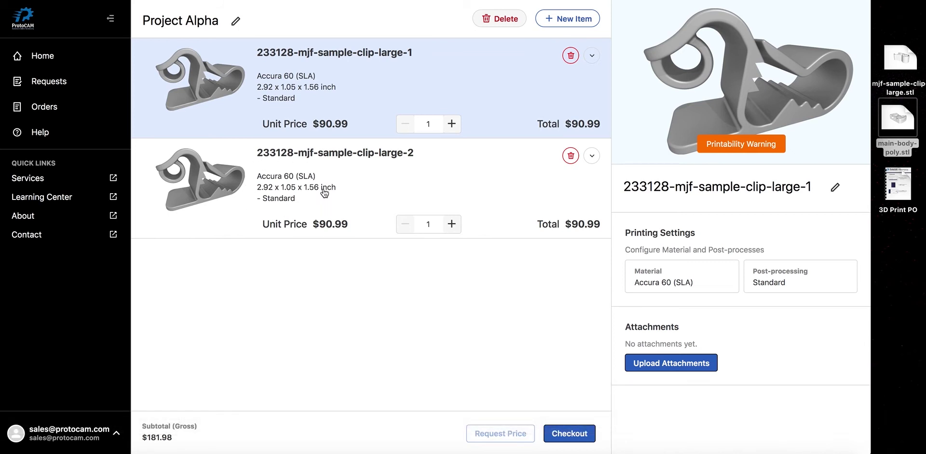
# Step: Open the clip in the 3D viewer and inspect it with wall thickness analysis turned on
pyautogui.moveTo(732, 104)
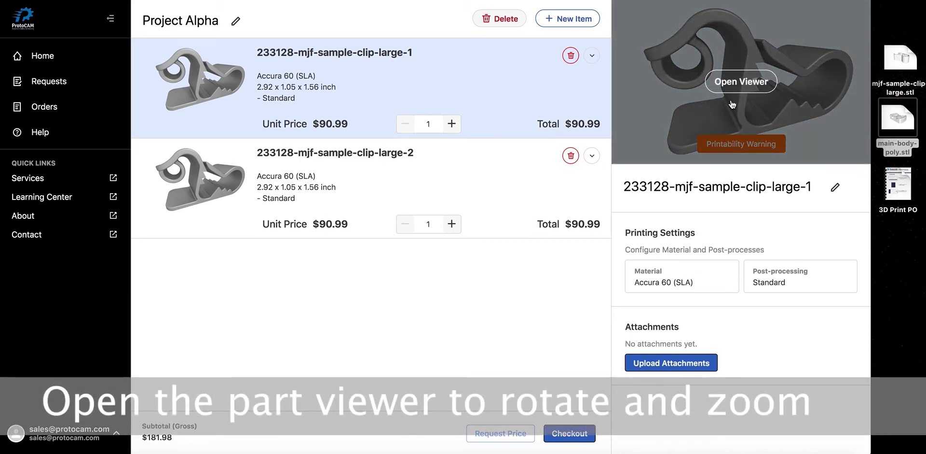
pyautogui.click(732, 104)
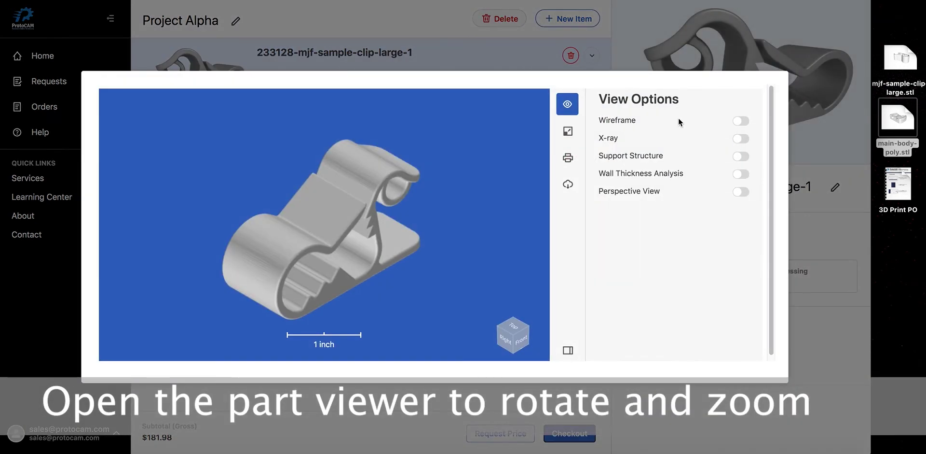
pyautogui.moveTo(341, 241); pyautogui.dragTo(364, 254)
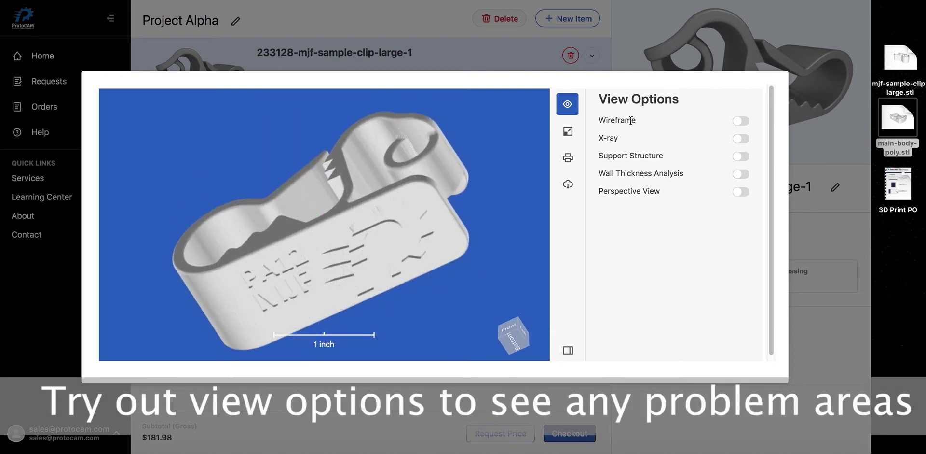
pyautogui.click(741, 175)
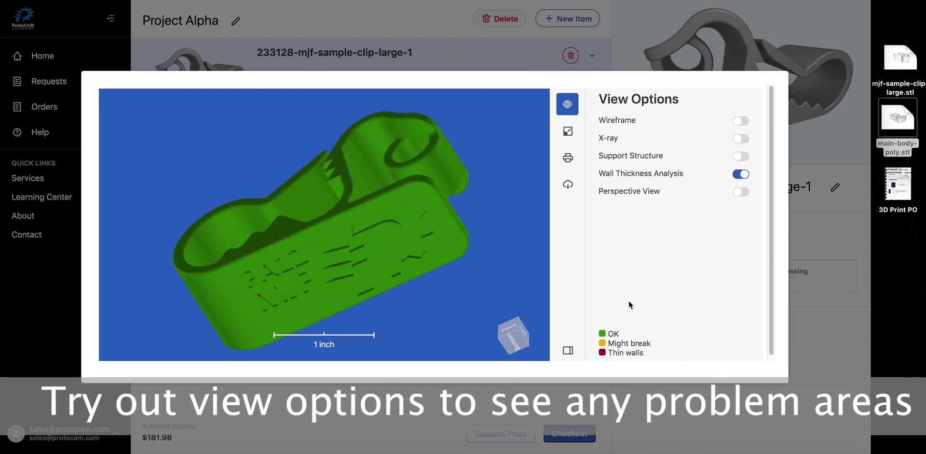
pyautogui.moveTo(372, 230); pyautogui.dragTo(278, 285)
pyautogui.scroll(3, 266, 248)
pyautogui.moveTo(329, 246); pyautogui.dragTo(442, 305)
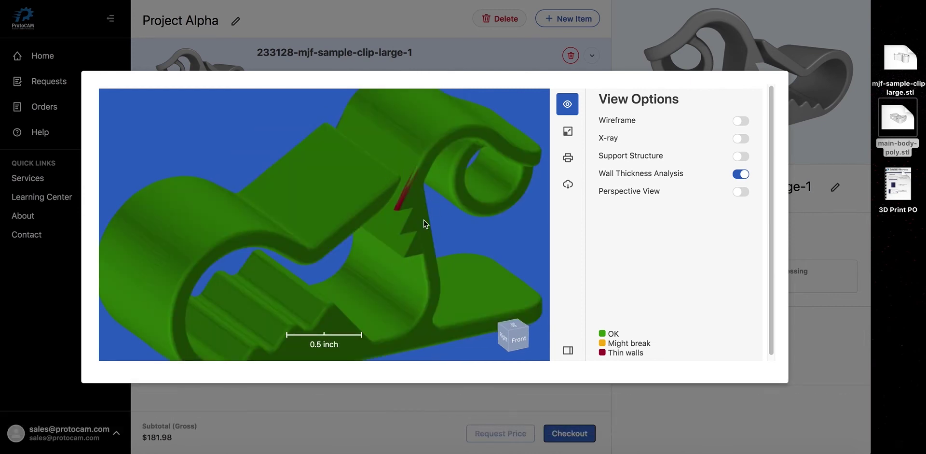
# Step: Review the clip's dimensions, printability and download options, then close the viewer
pyautogui.click(568, 138)
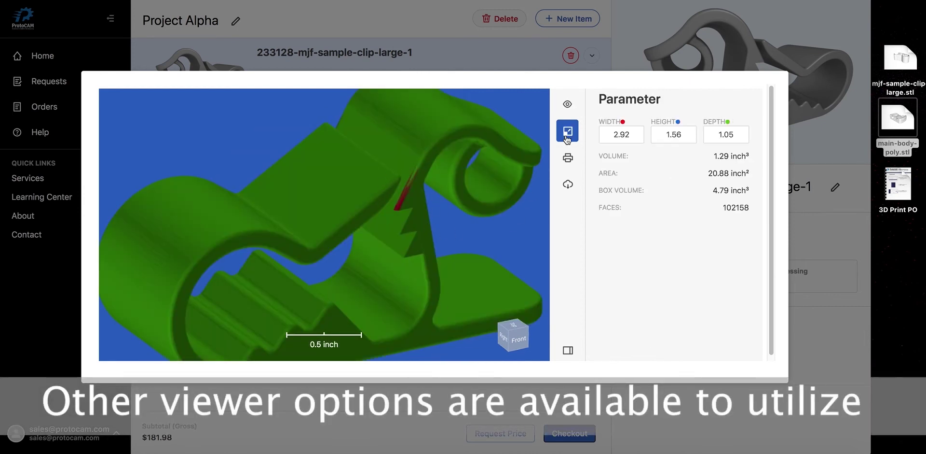
pyautogui.click(569, 161)
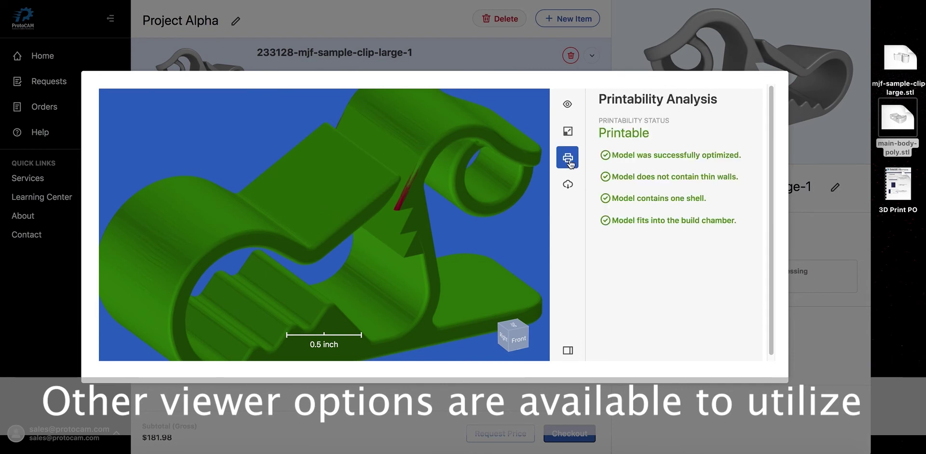
pyautogui.click(568, 185)
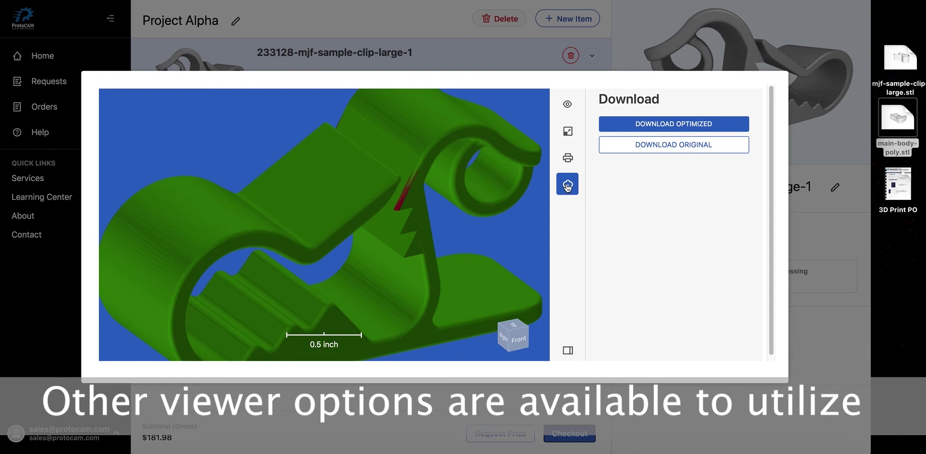
pyautogui.click(757, 19)
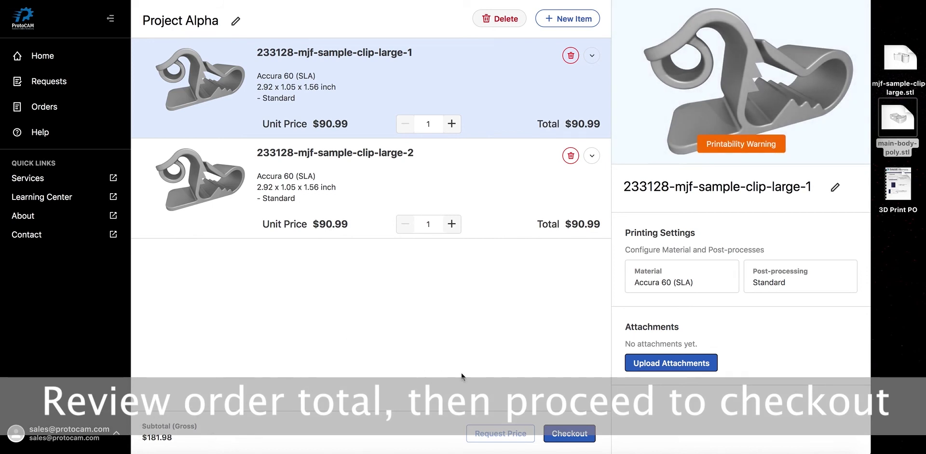
# Step: Check out with the company shipping address and Overnight Collect shipping, reaching the payment step
pyautogui.click(555, 430)
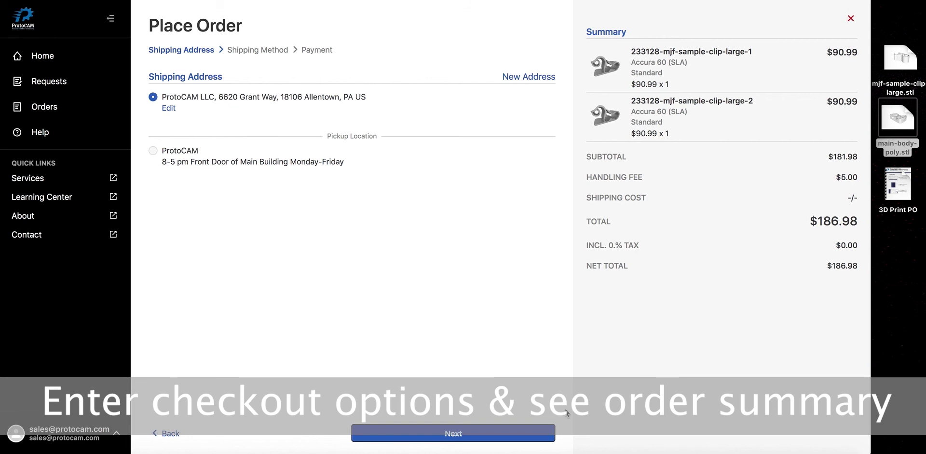
pyautogui.click(533, 433)
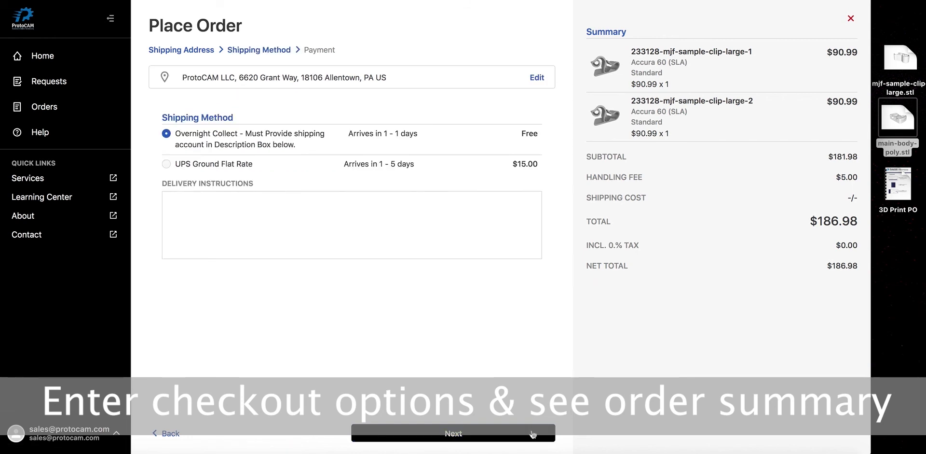
pyautogui.click(395, 207)
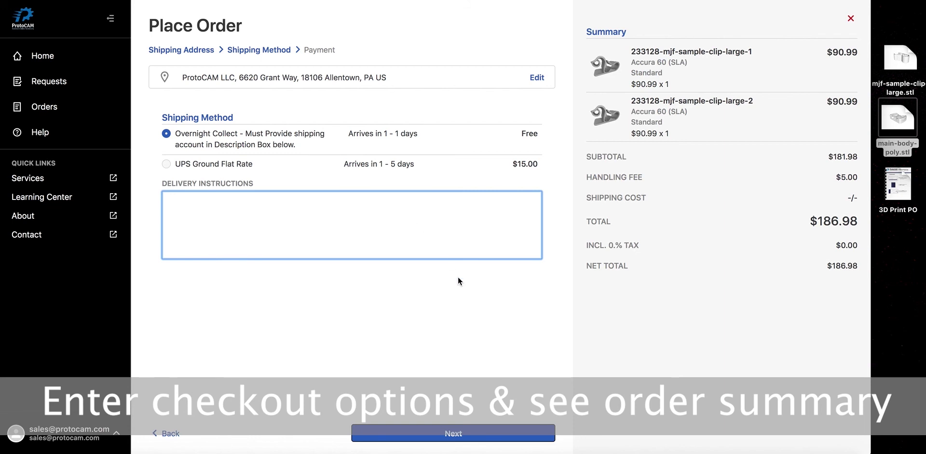
pyautogui.click(493, 427)
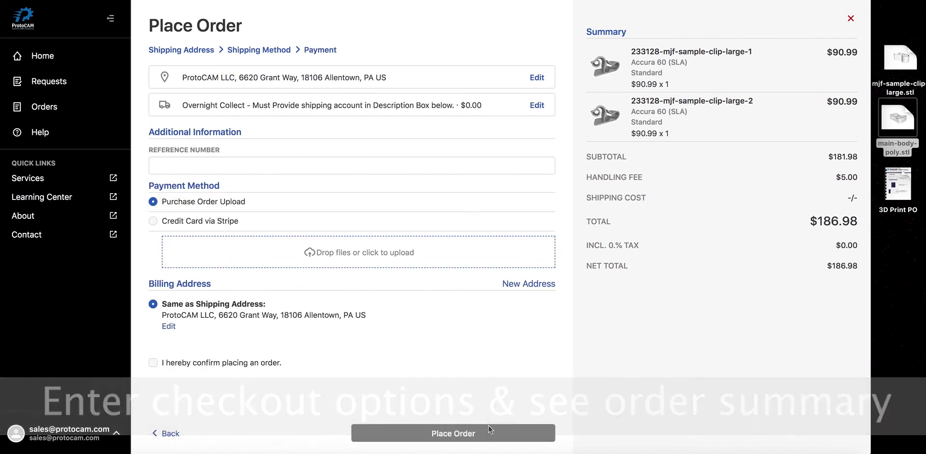
# Step: Enter the order reference number and select Purchase Order Upload as the payment method
pyautogui.click(303, 167)
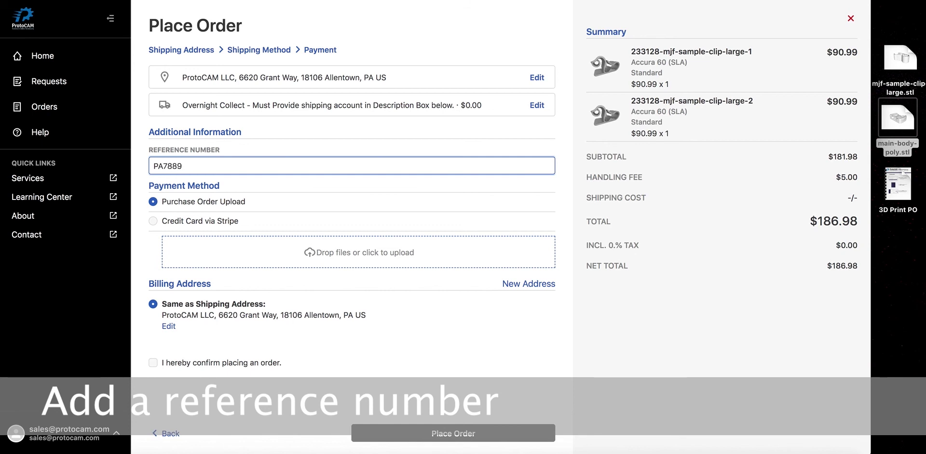
pyautogui.click(153, 221)
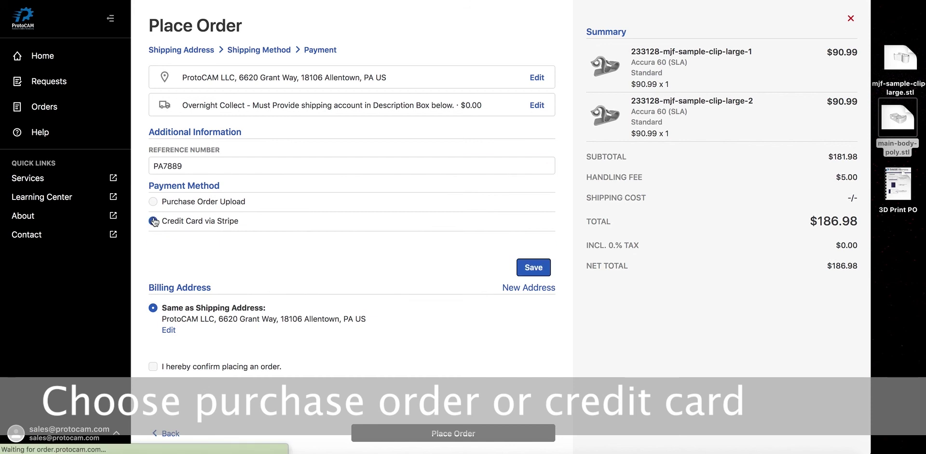
pyautogui.click(153, 203)
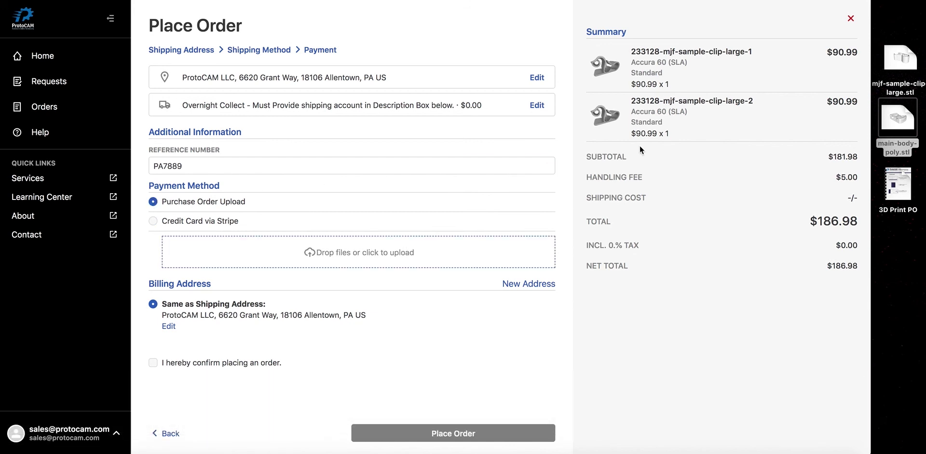
# Step: Attach 3D Print PO.pdf, tick the confirmation box and place the order
pyautogui.moveTo(898, 183); pyautogui.dragTo(363, 243)
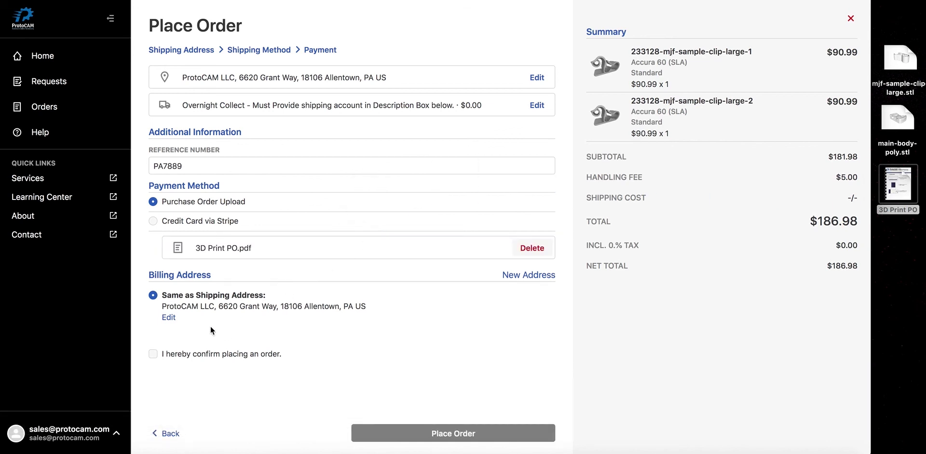
pyautogui.click(153, 354)
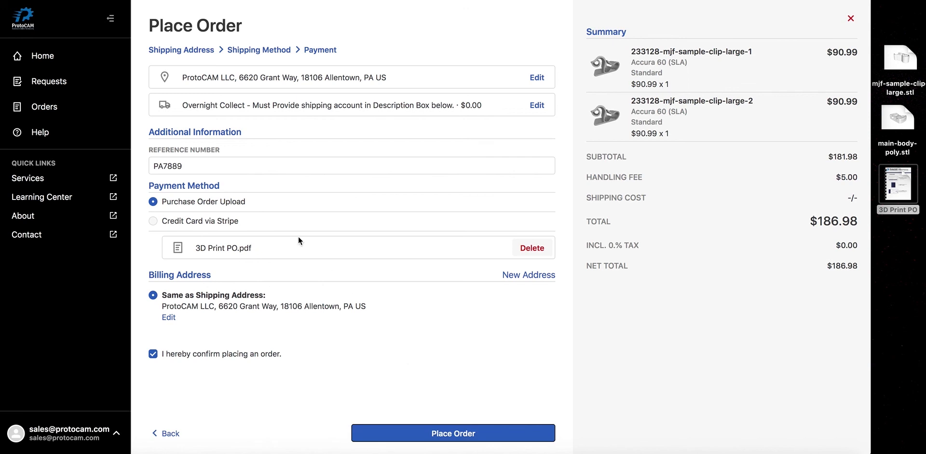
pyautogui.click(47, 57)
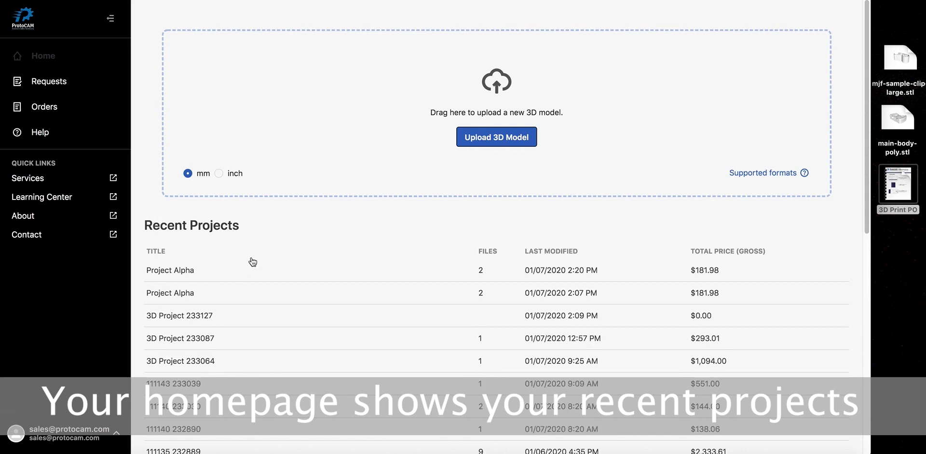
pyautogui.click(49, 82)
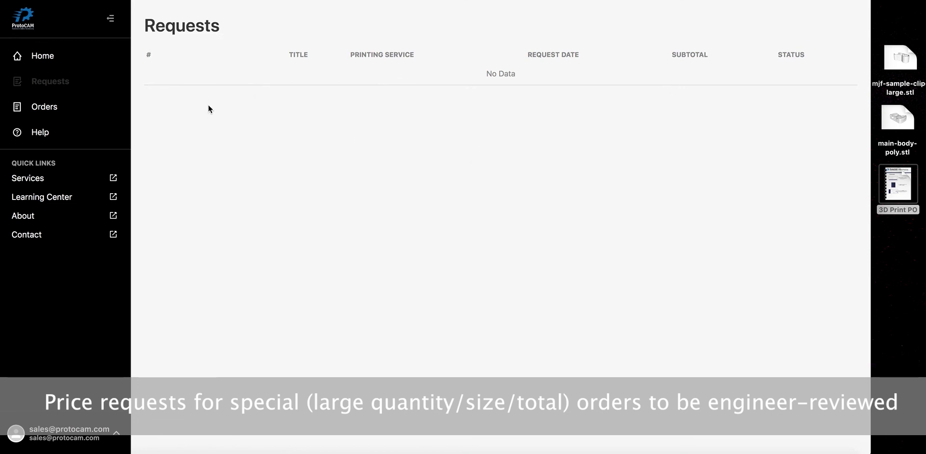
pyautogui.click(78, 106)
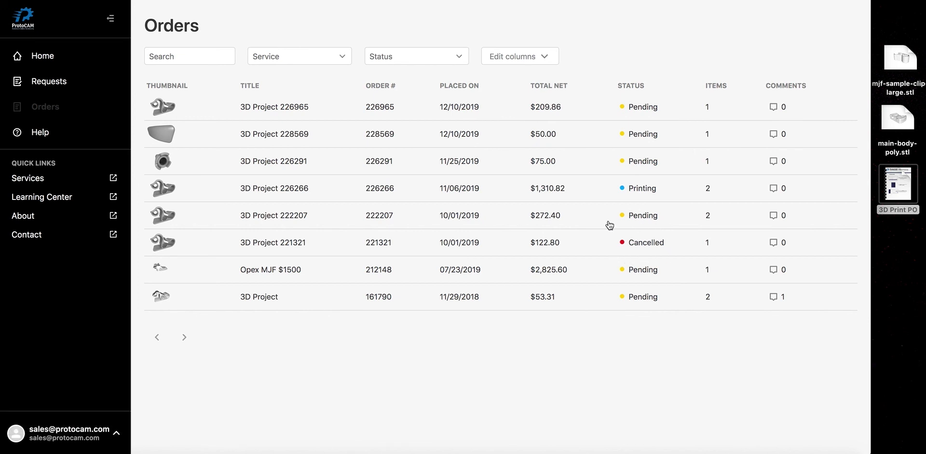
pyautogui.click(168, 110)
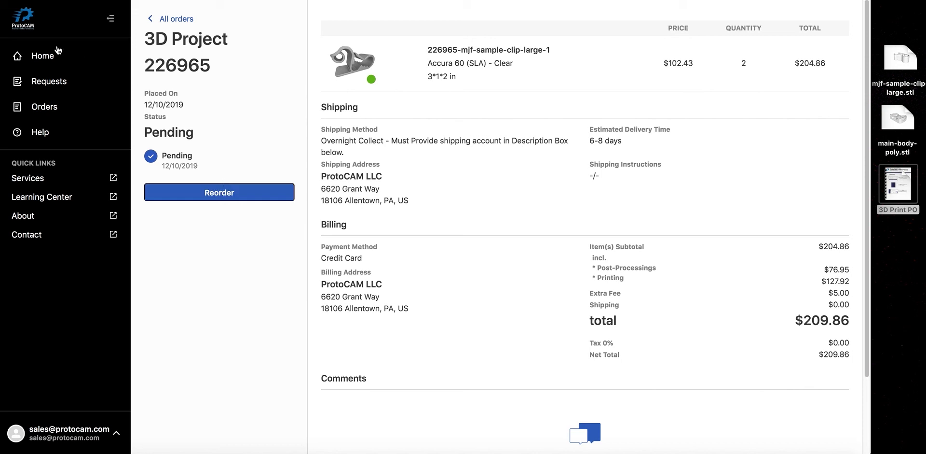
pyautogui.click(43, 57)
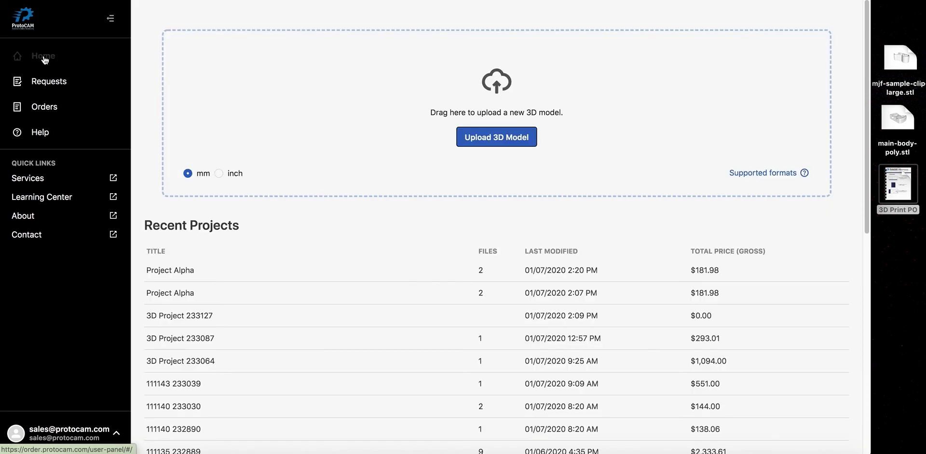